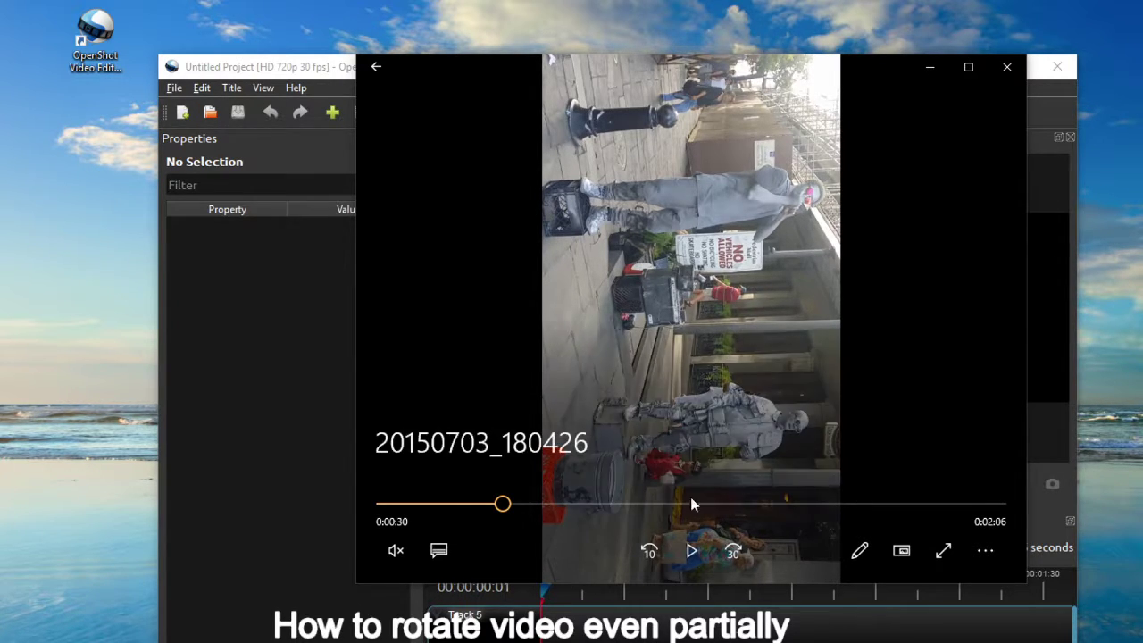
- Scrub and play the video in Movies & TV to find where the footage turns sideways
left_click_drag(503, 506, 439, 506)
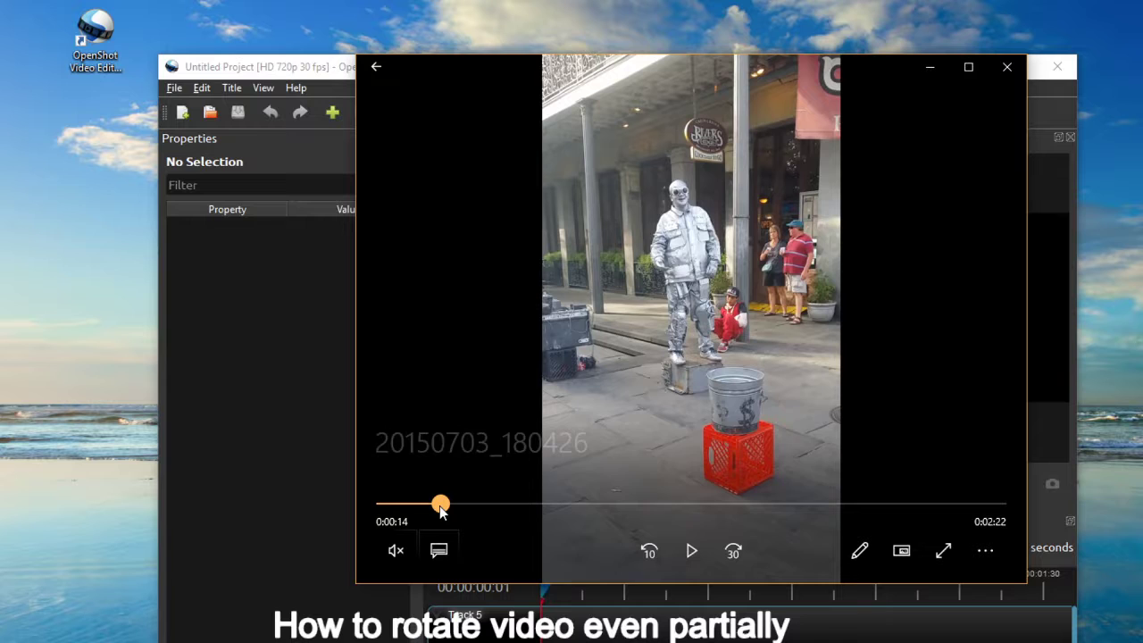
left_click_drag(439, 505, 480, 507)
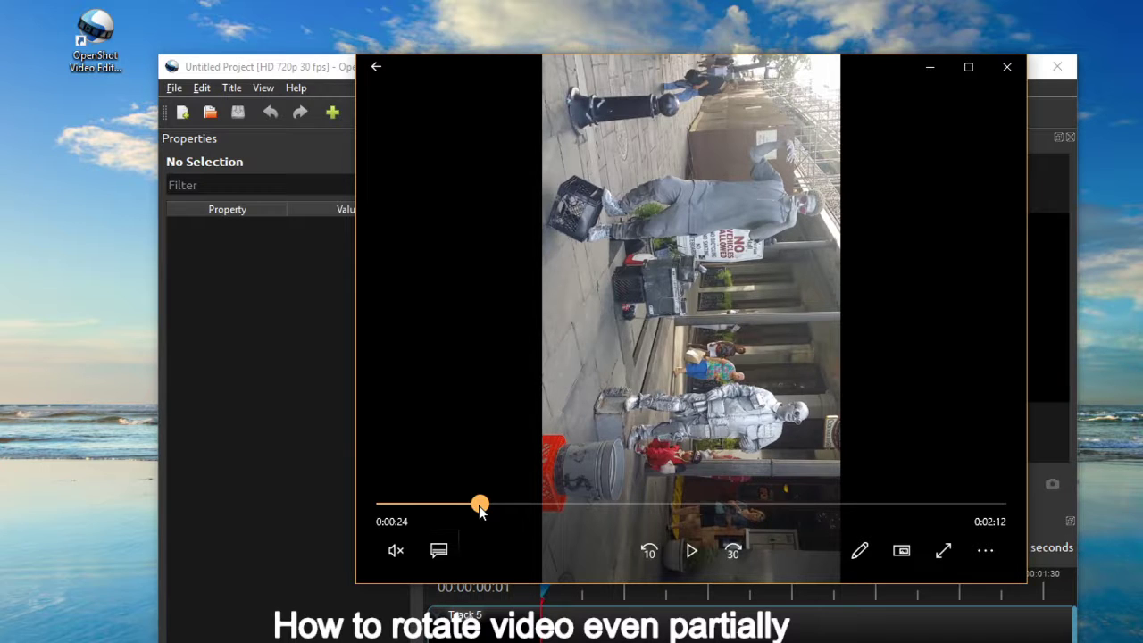
left_click_drag(480, 507, 444, 507)
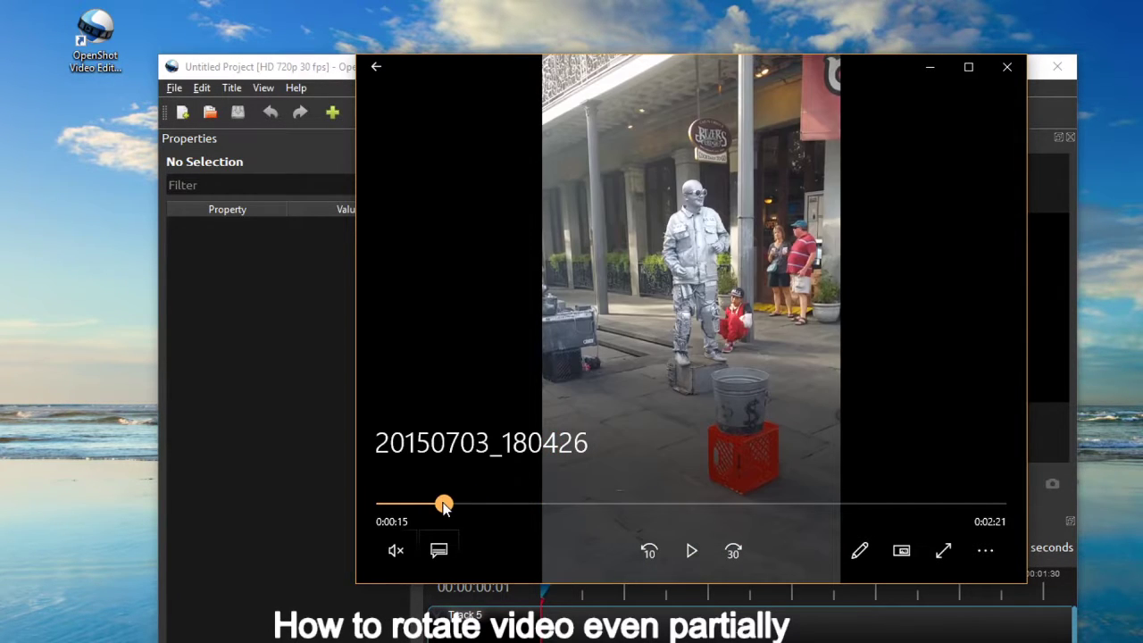
left_click(689, 546)
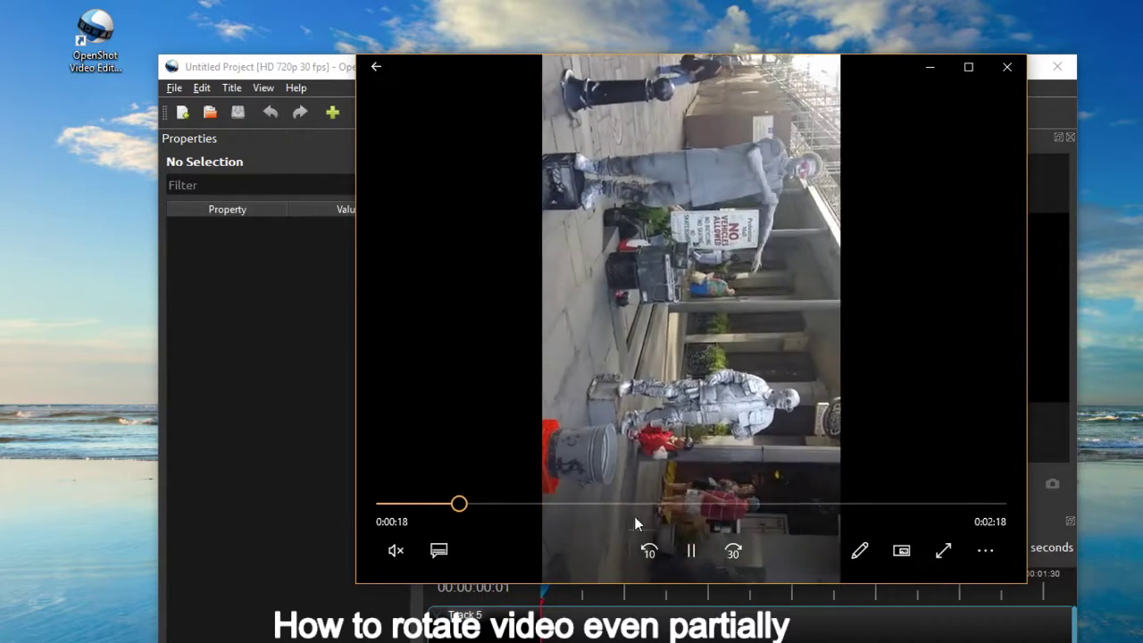
left_click(690, 548)
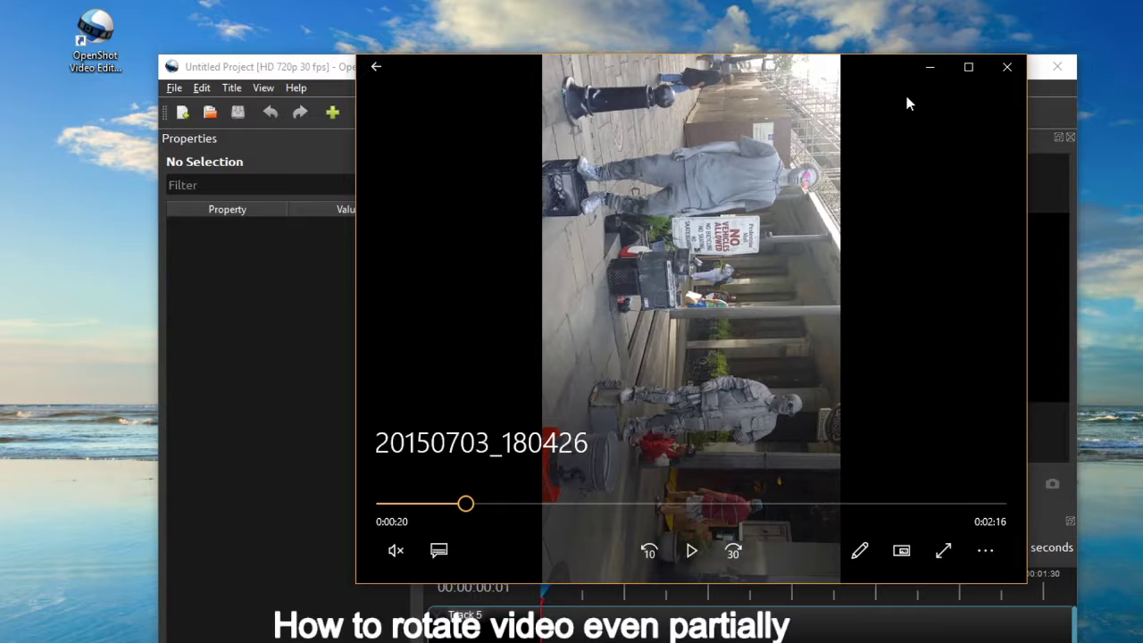
- Minimize the player and drag the desktop file 20150703_180426.mp4 into OpenShot's Project Files
left_click(929, 64)
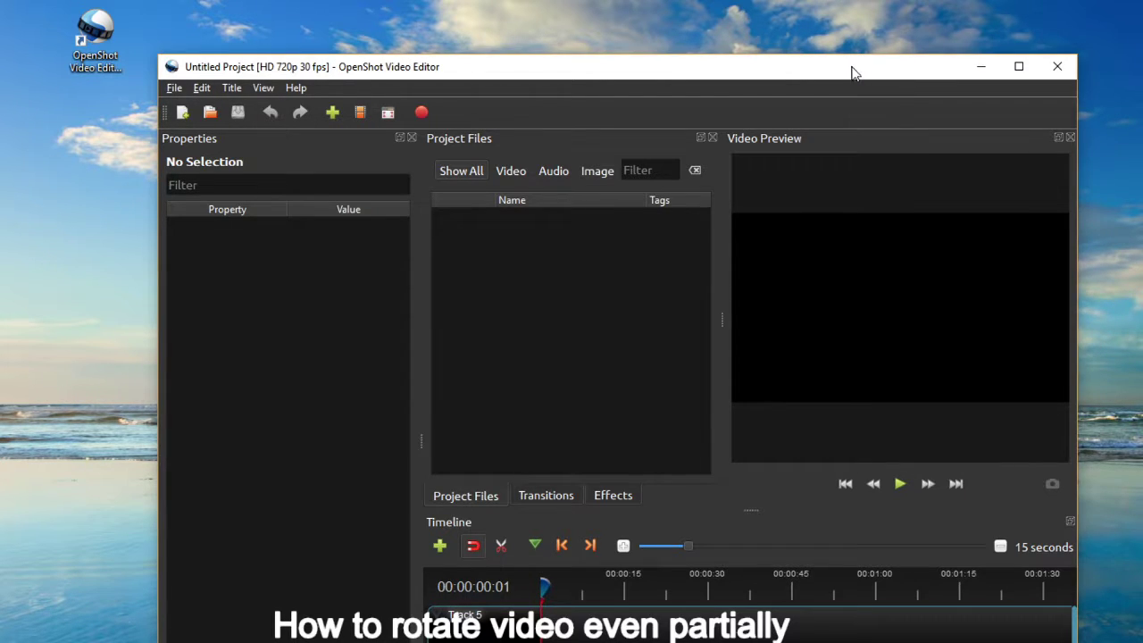
left_click_drag(852, 71, 692, 53)
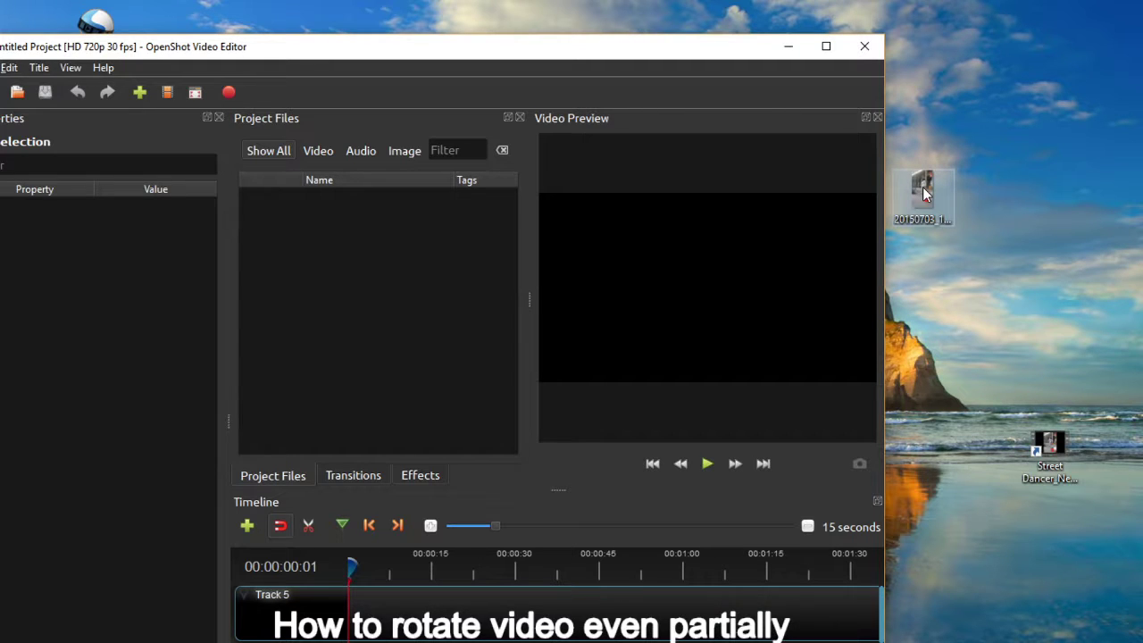
left_click_drag(925, 194, 386, 257)
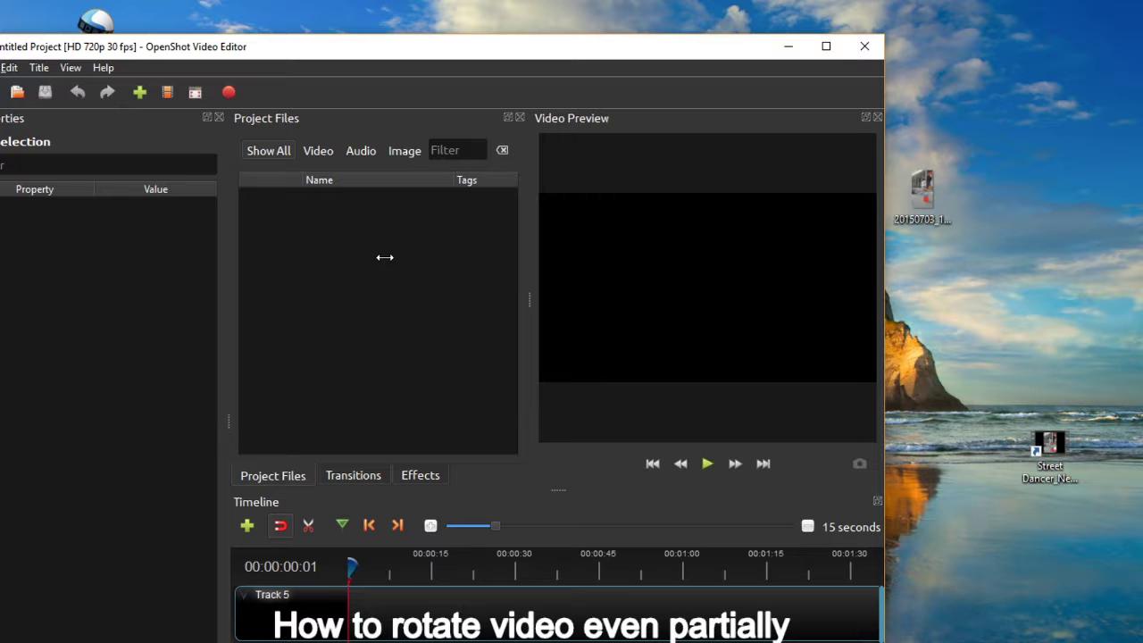
- Maximize the OpenShot window, then browse the File menu and close it without choosing anything
left_click(826, 45)
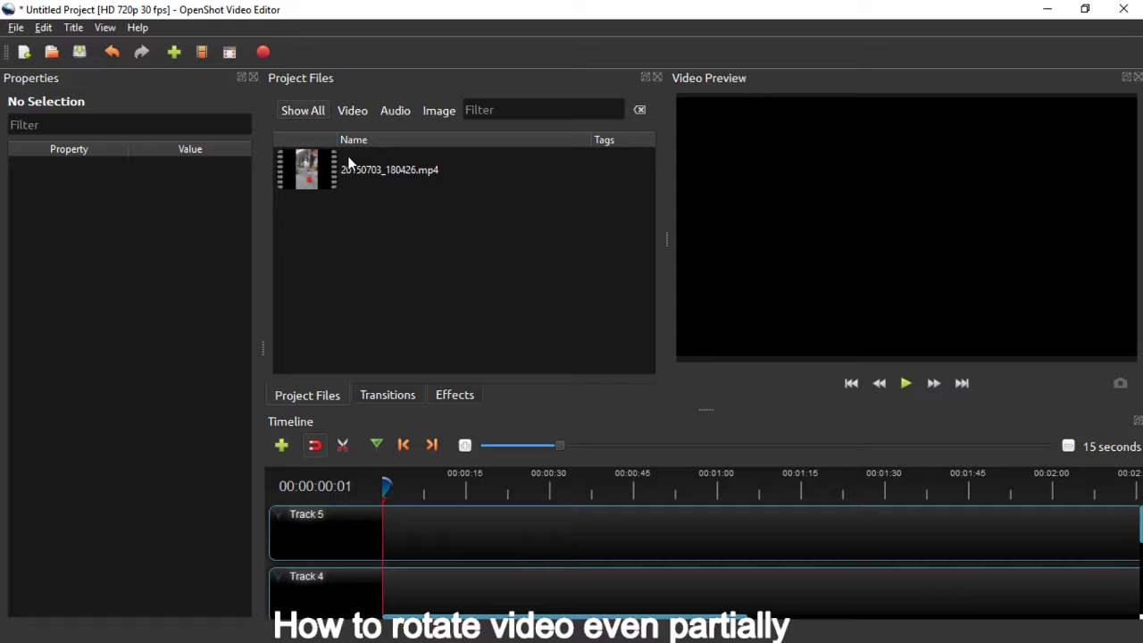
left_click(16, 27)
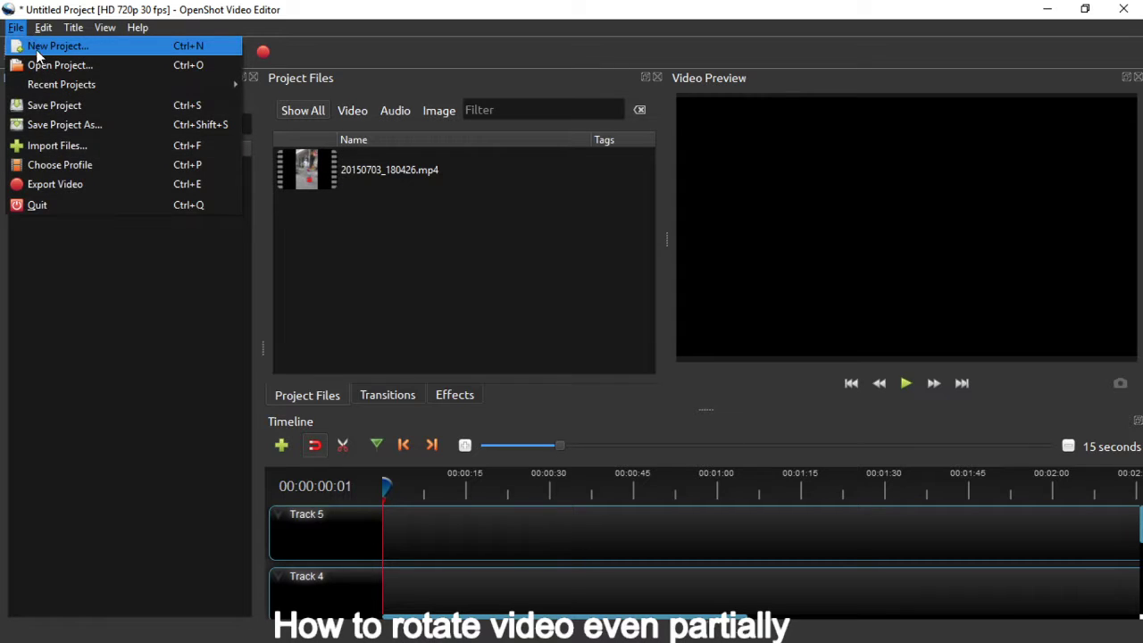
mouse_move(47, 33)
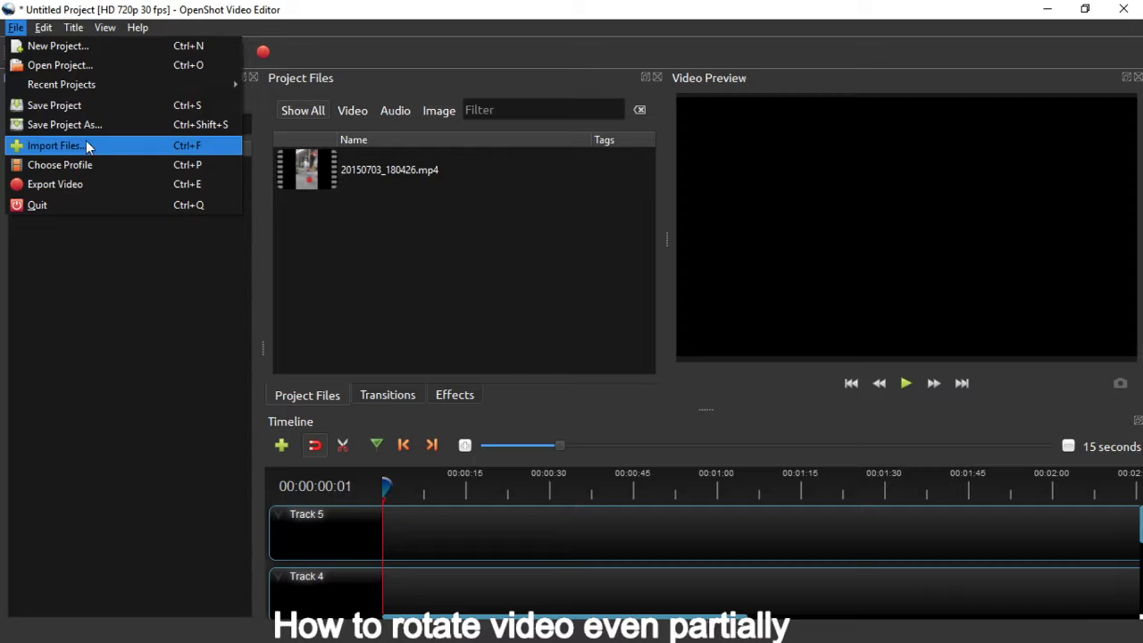
left_click(427, 243)
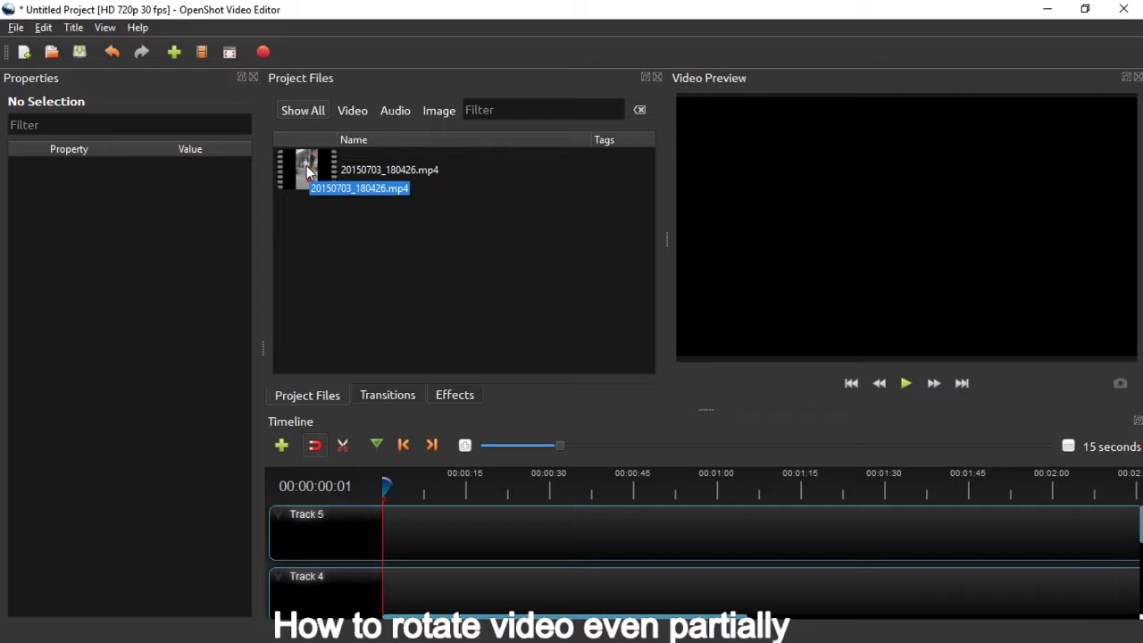
- Place 20150703_180426.mp4 at the start of Track 5 and briefly play it in the preview
left_click_drag(307, 170, 382, 527)
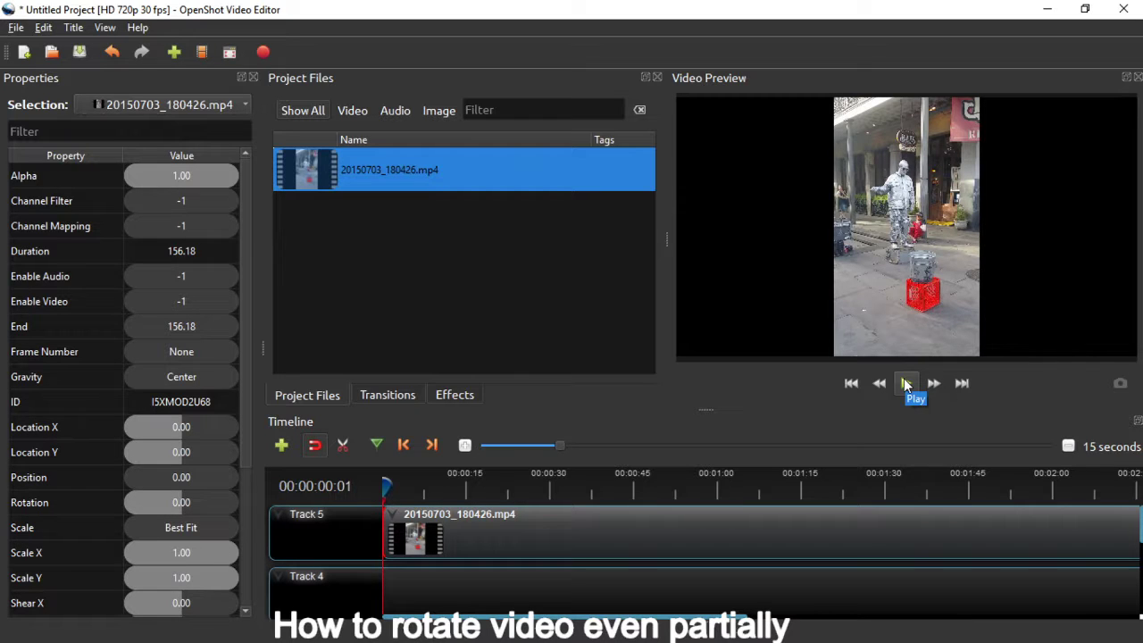
left_click(905, 383)
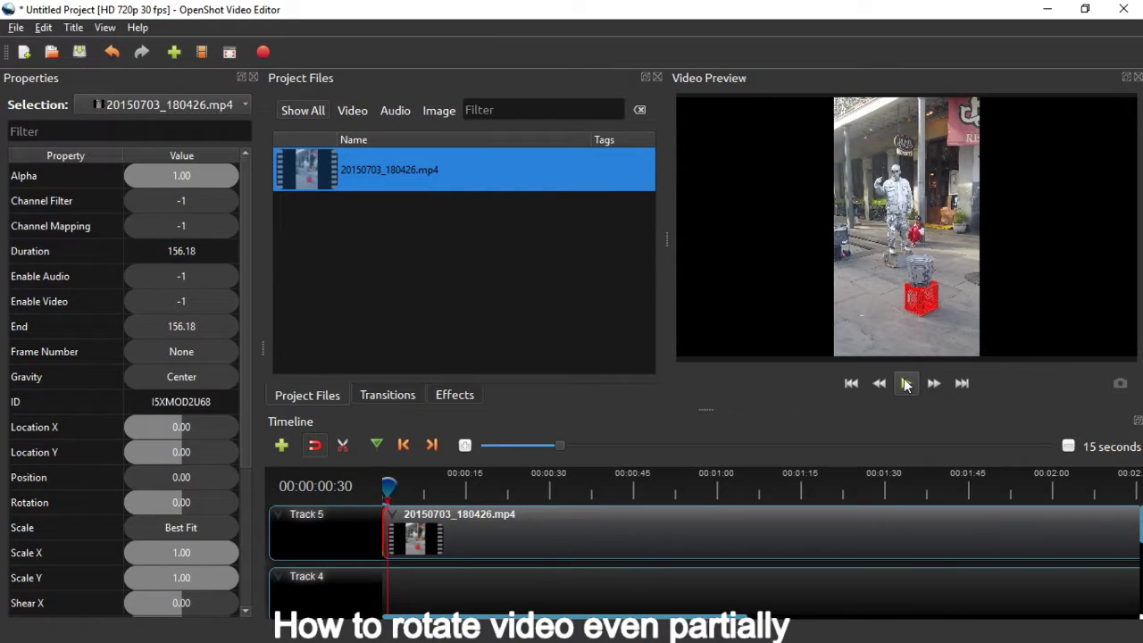
left_click(906, 383)
- Play and fast-forward the preview, then drag the playhead back to 00:00:17:14 where footage turns sideways
left_click(906, 385)
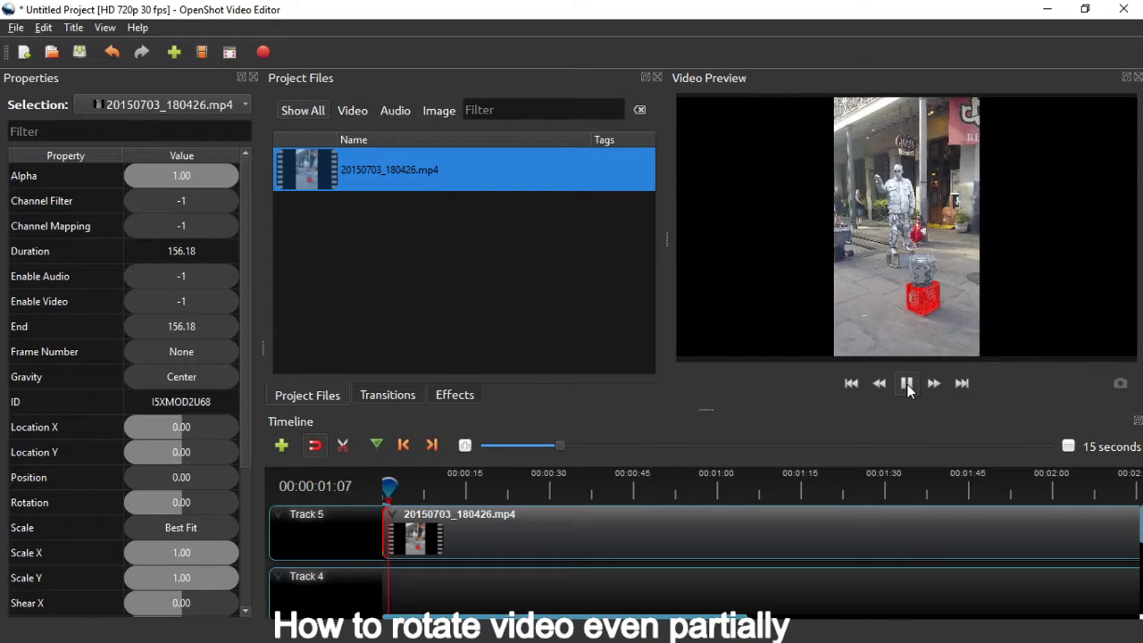
left_click(906, 384)
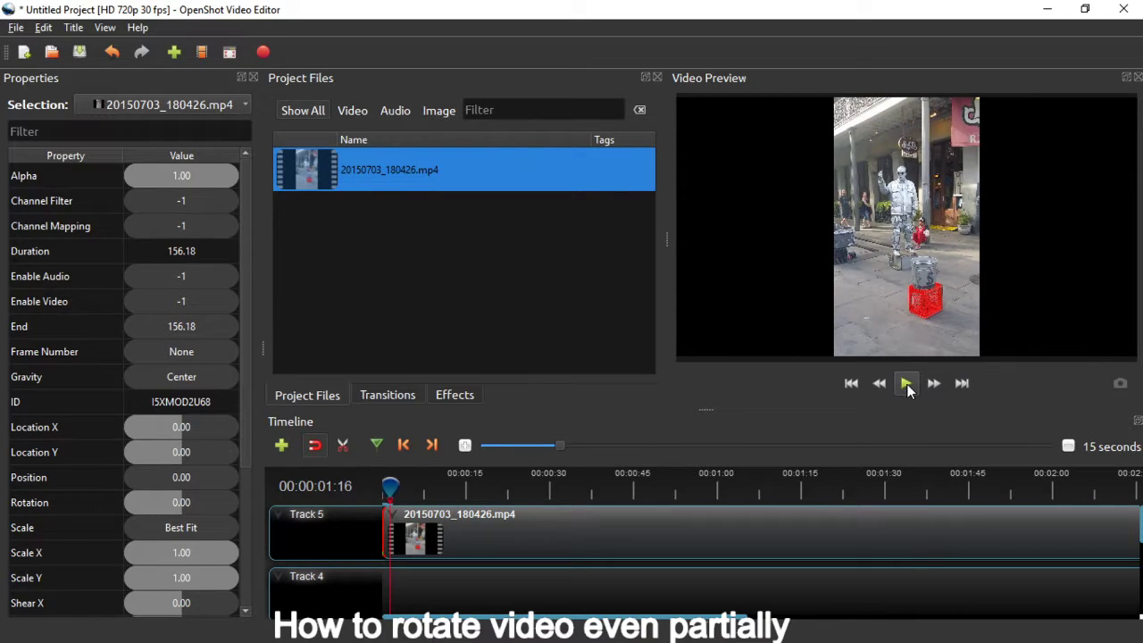
left_click(905, 385)
left_click(906, 385)
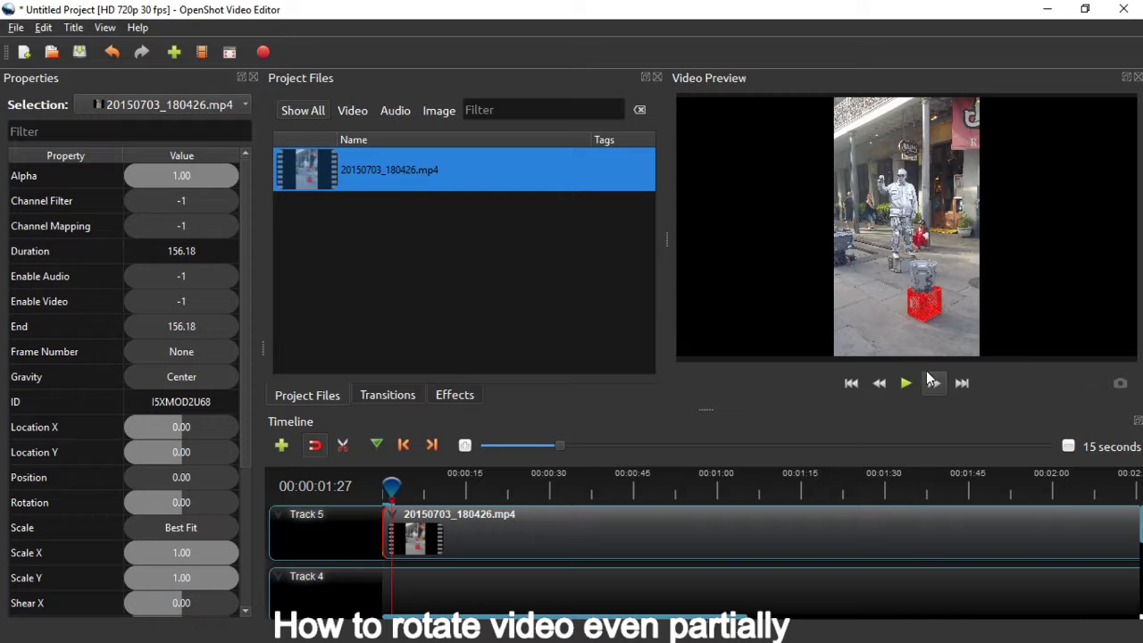
left_click(933, 381)
left_click(933, 381)
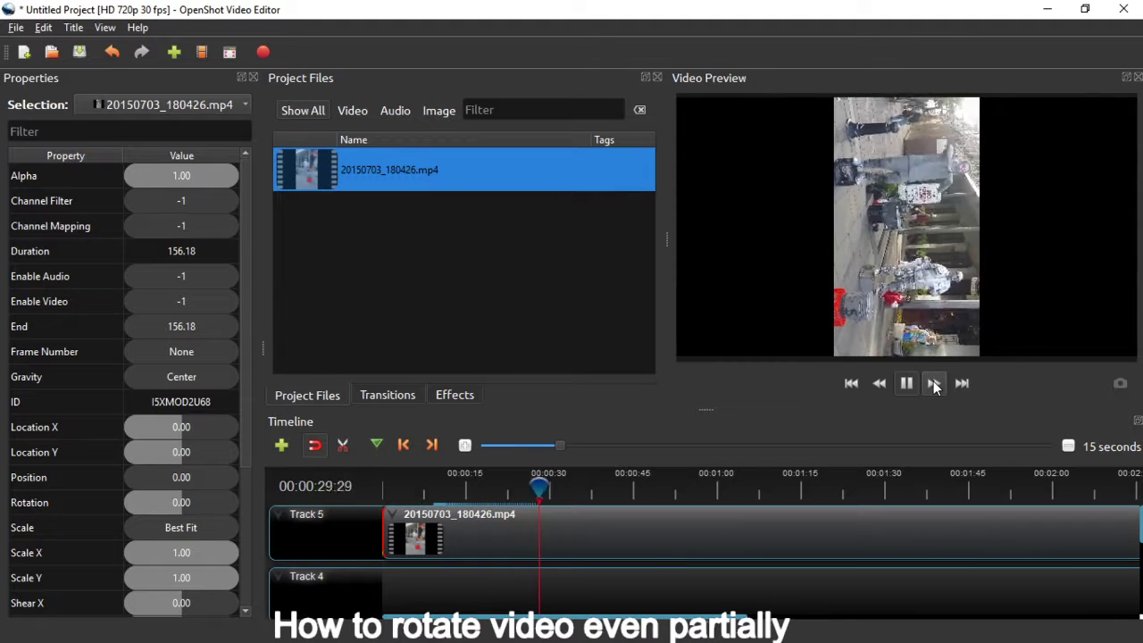
left_click(907, 383)
left_click(561, 485)
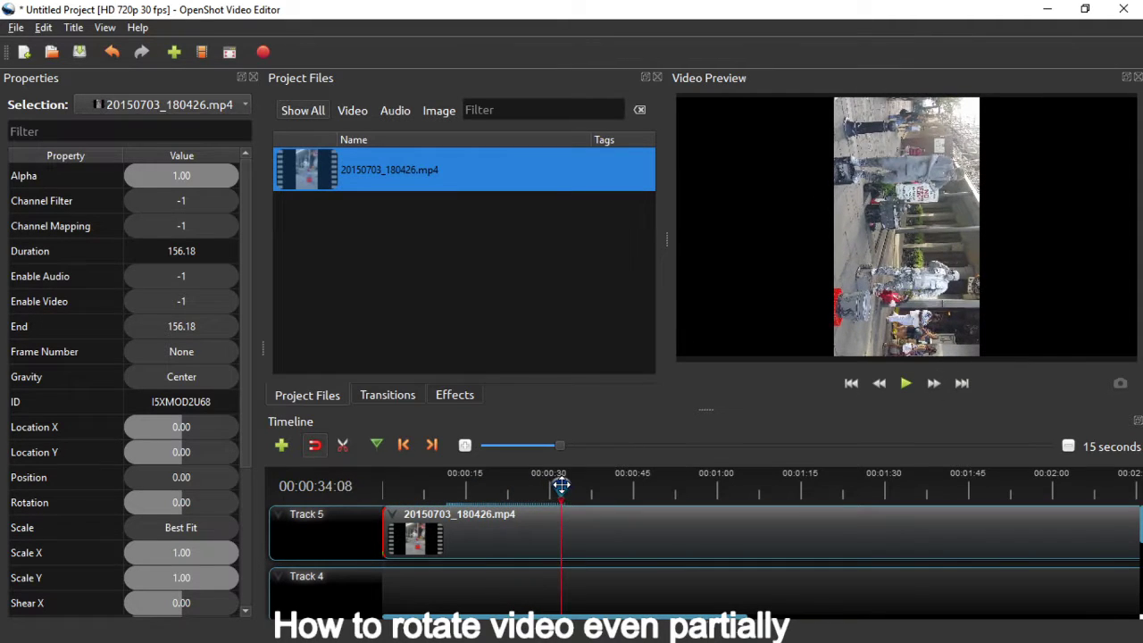
left_click_drag(561, 485, 473, 485)
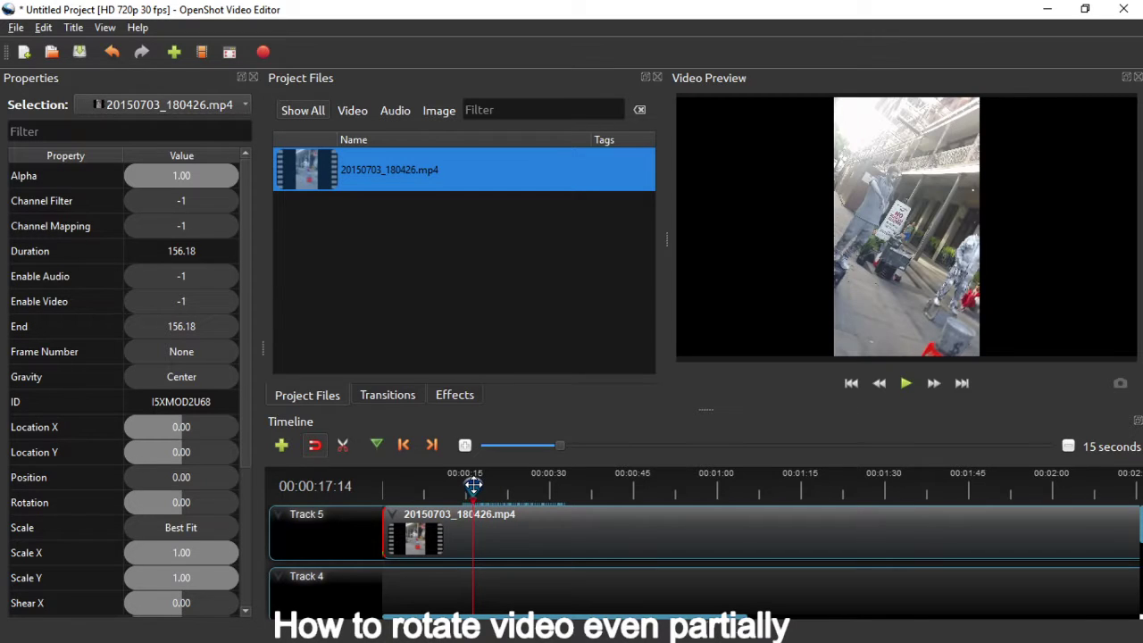
- Cut the Track 5 clip at 00:00:17:14 with the Razor, then scrub into the sideways second half
left_click(343, 449)
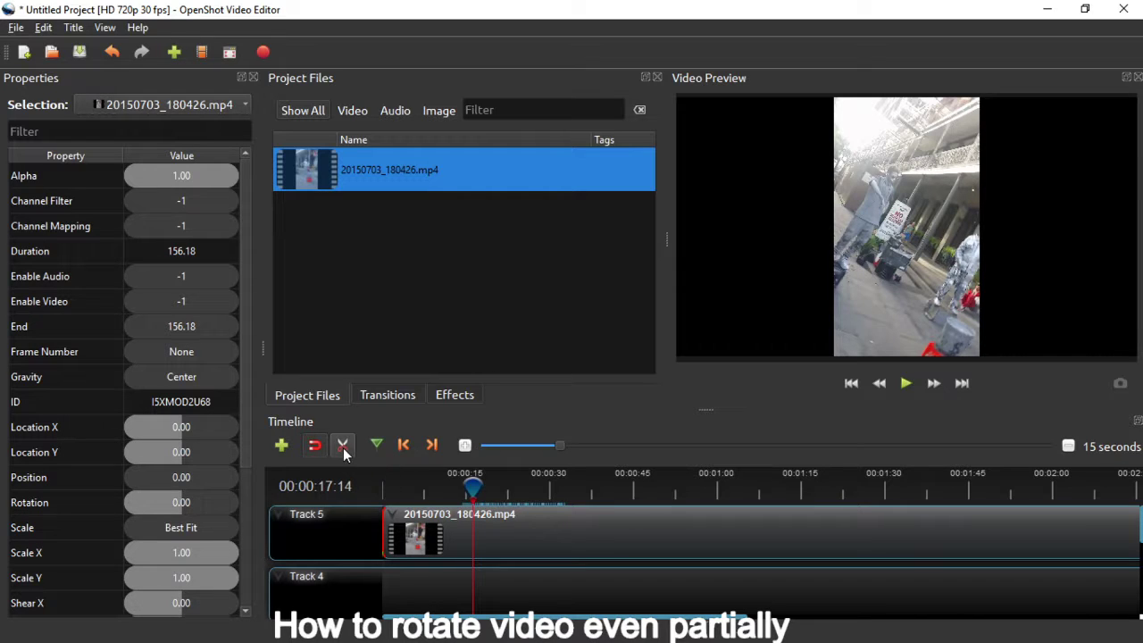
left_click(476, 527)
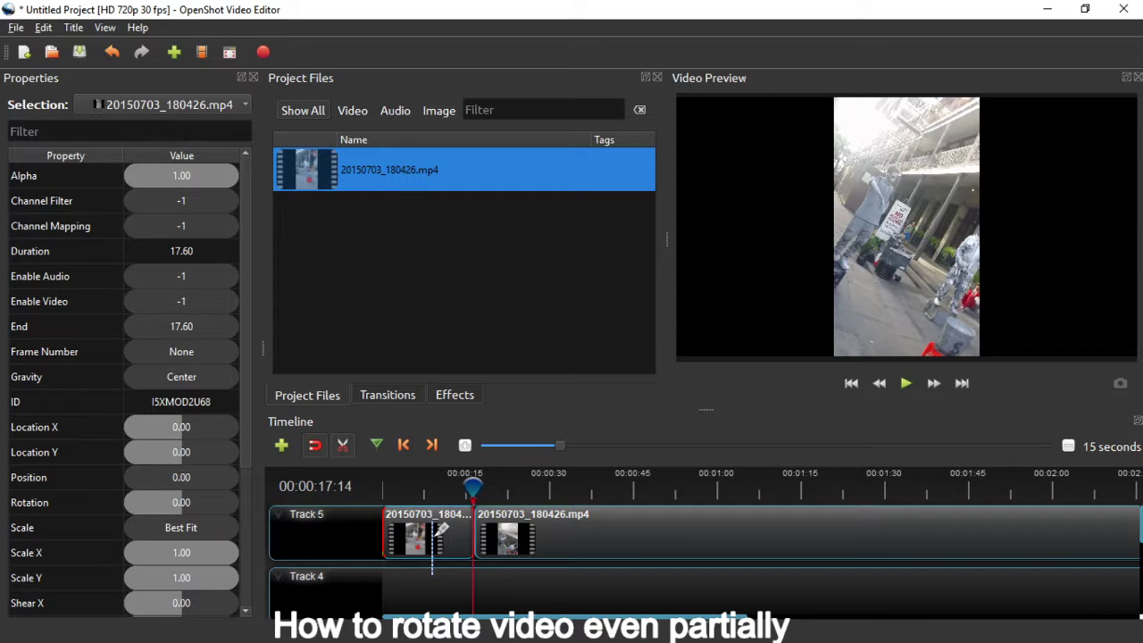
left_click_drag(472, 487, 498, 487)
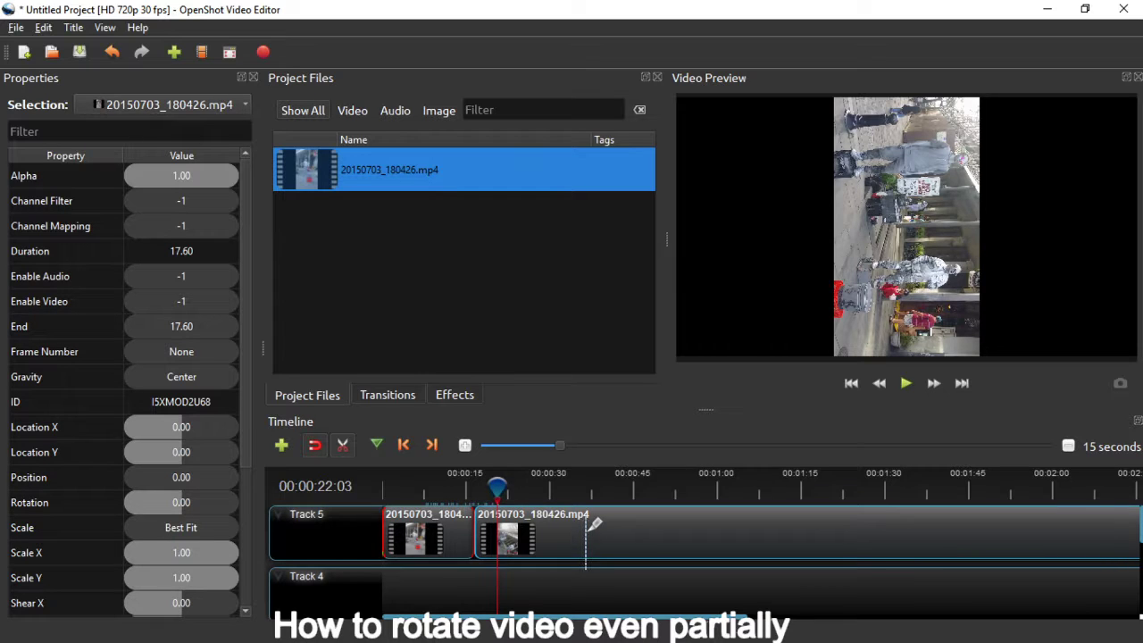
- Turn off the Razor, apply Rotate 90 (Left) to the second clip, and check it in the preview
left_click(344, 445)
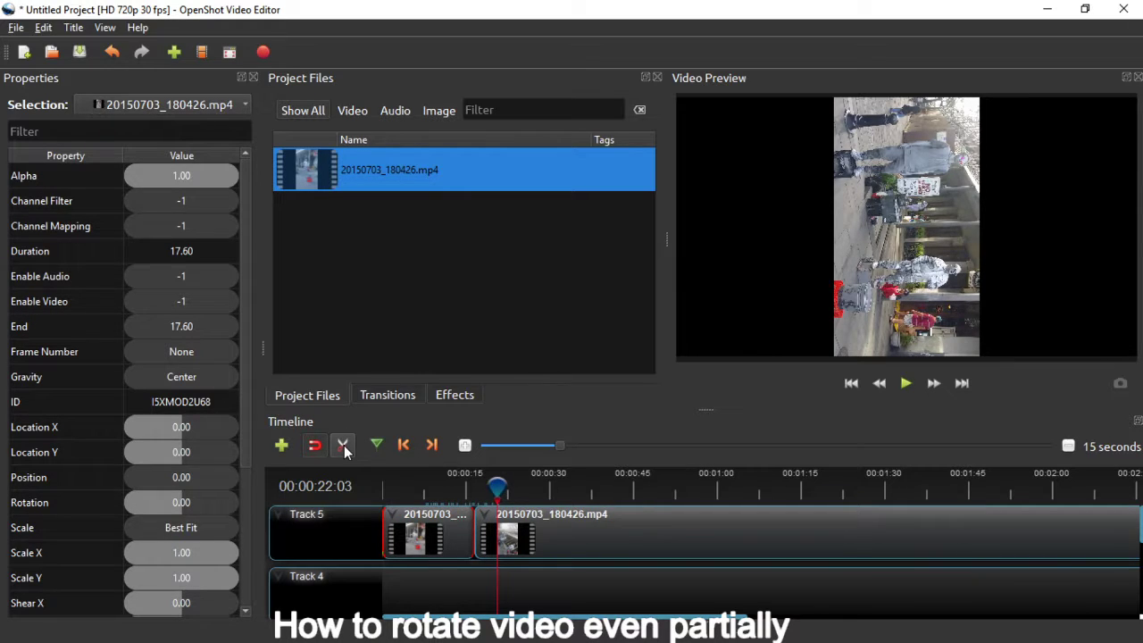
right_click(565, 534)
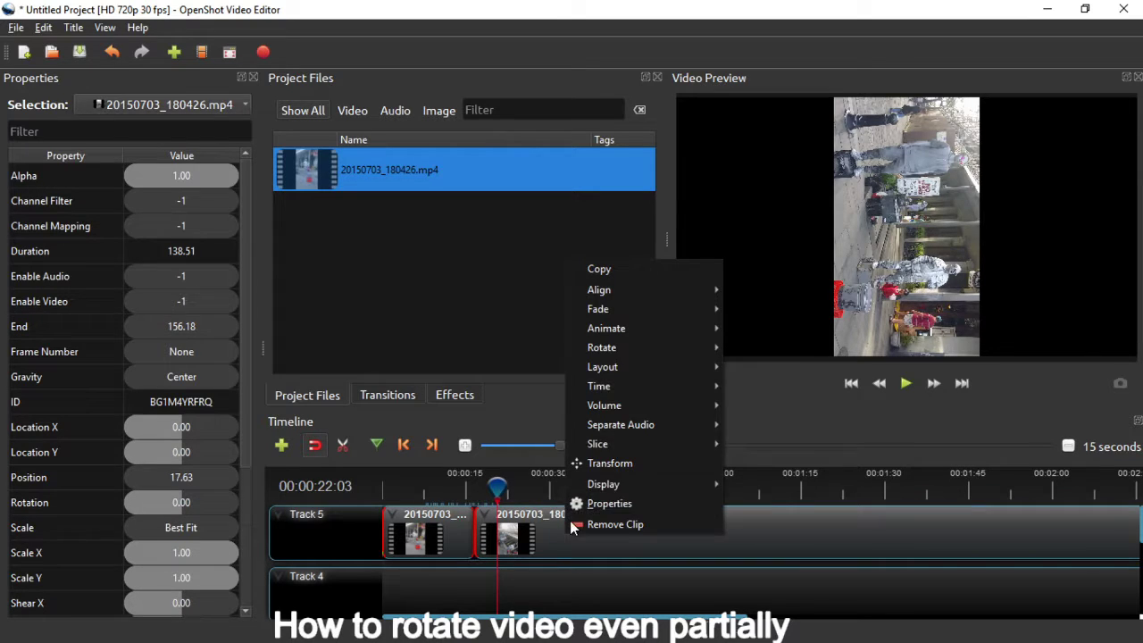
mouse_move(597, 355)
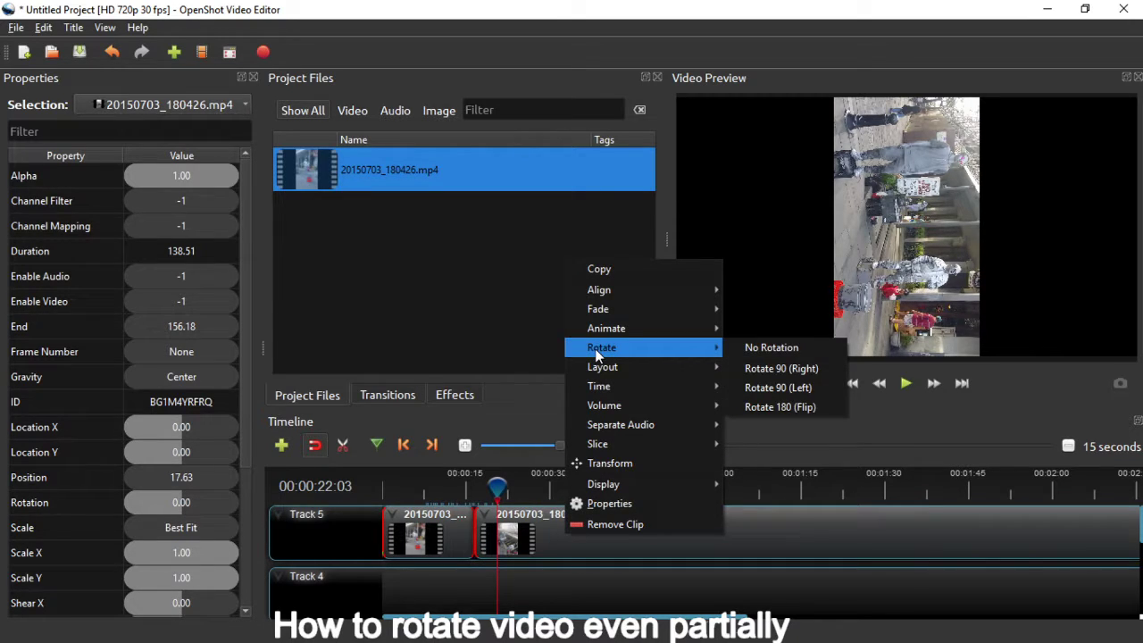
left_click(764, 384)
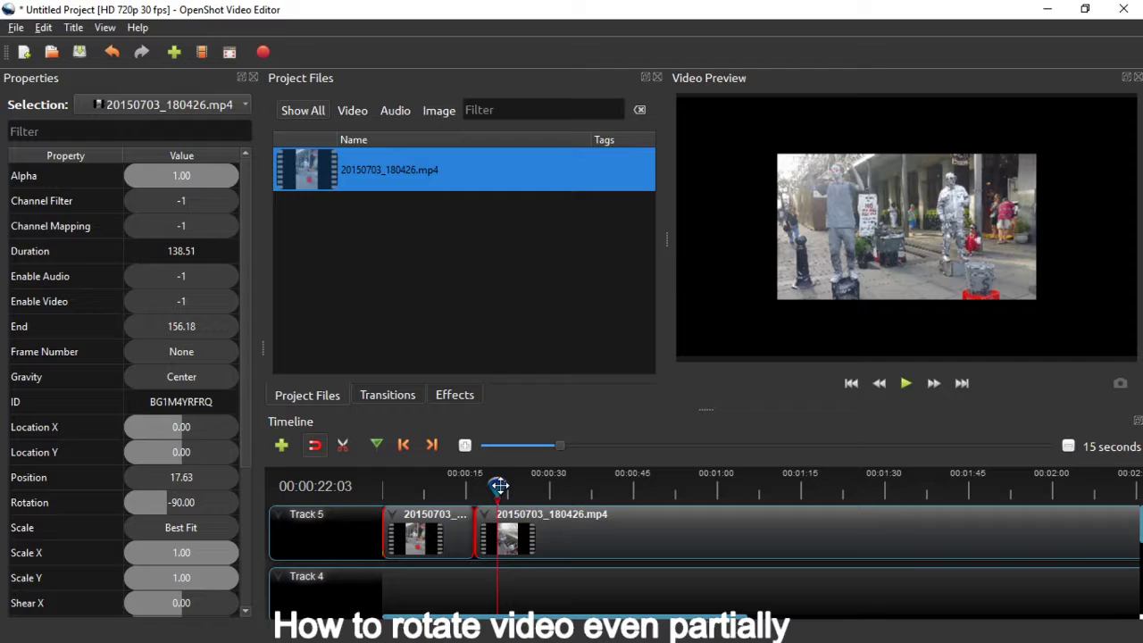
left_click_drag(498, 486, 565, 493)
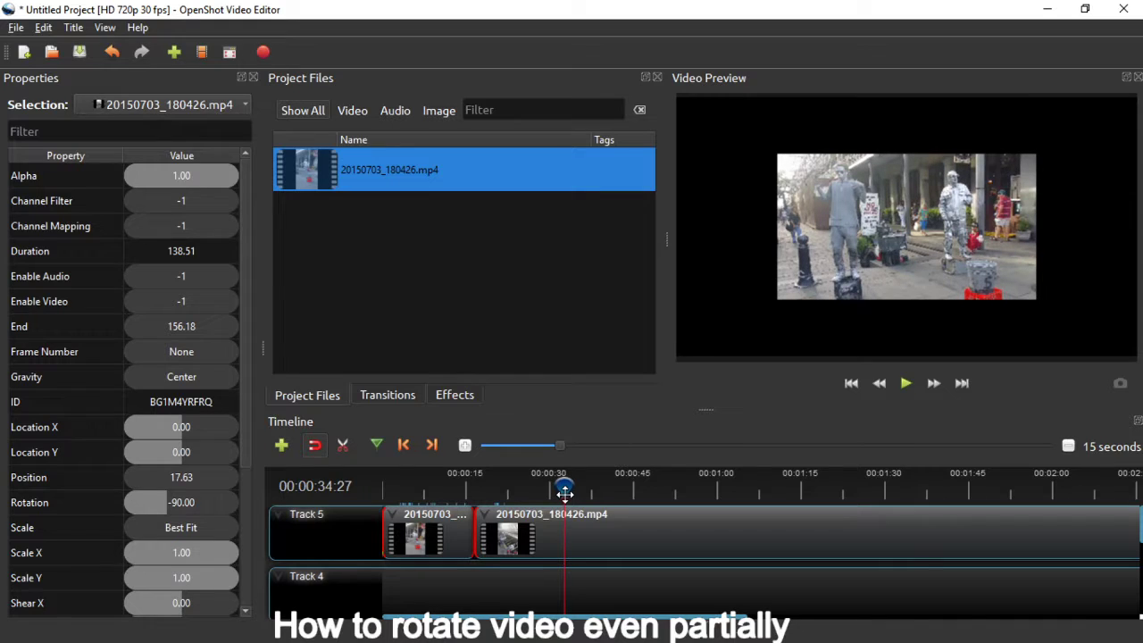
left_click(430, 528)
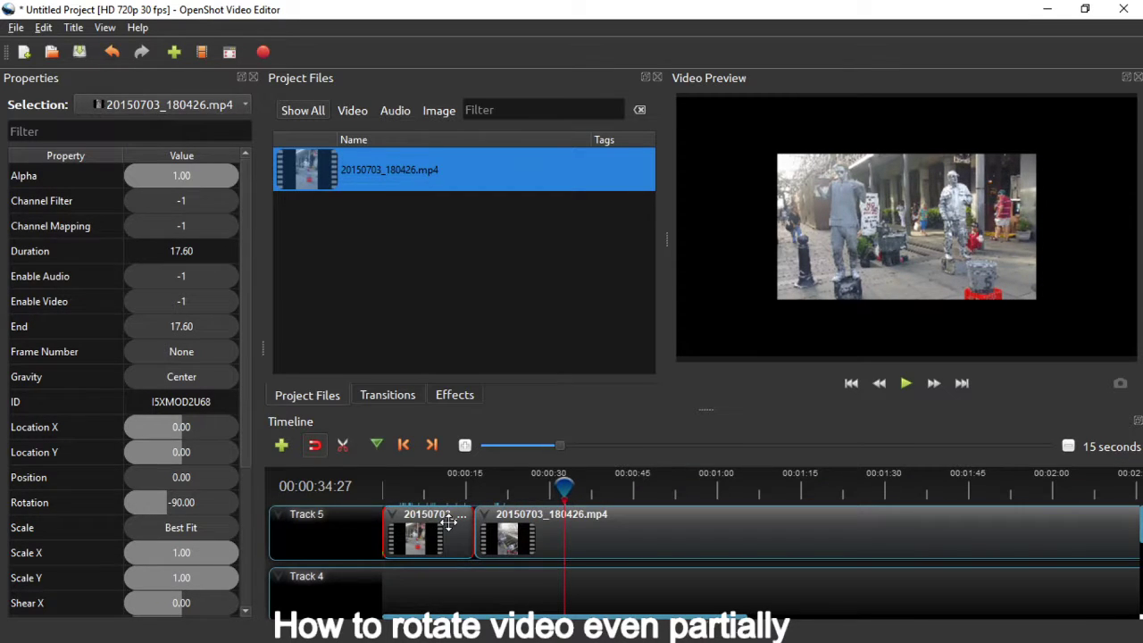
- Try rotating the first clip 90° right and scrub back to preview the result
right_click(449, 522)
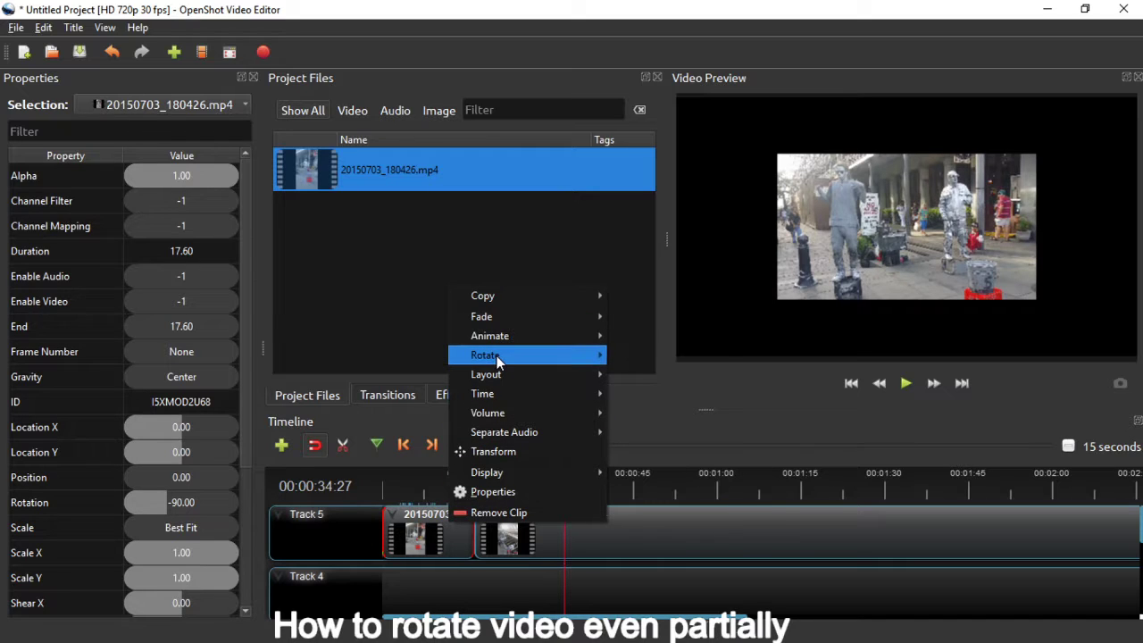
mouse_move(497, 355)
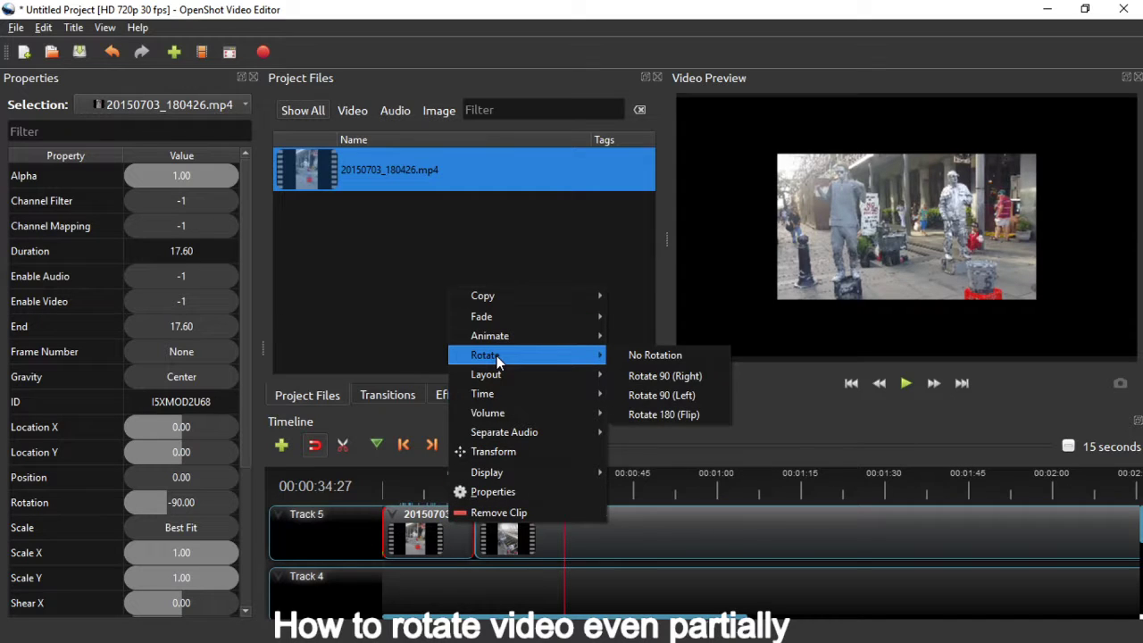
left_click(663, 375)
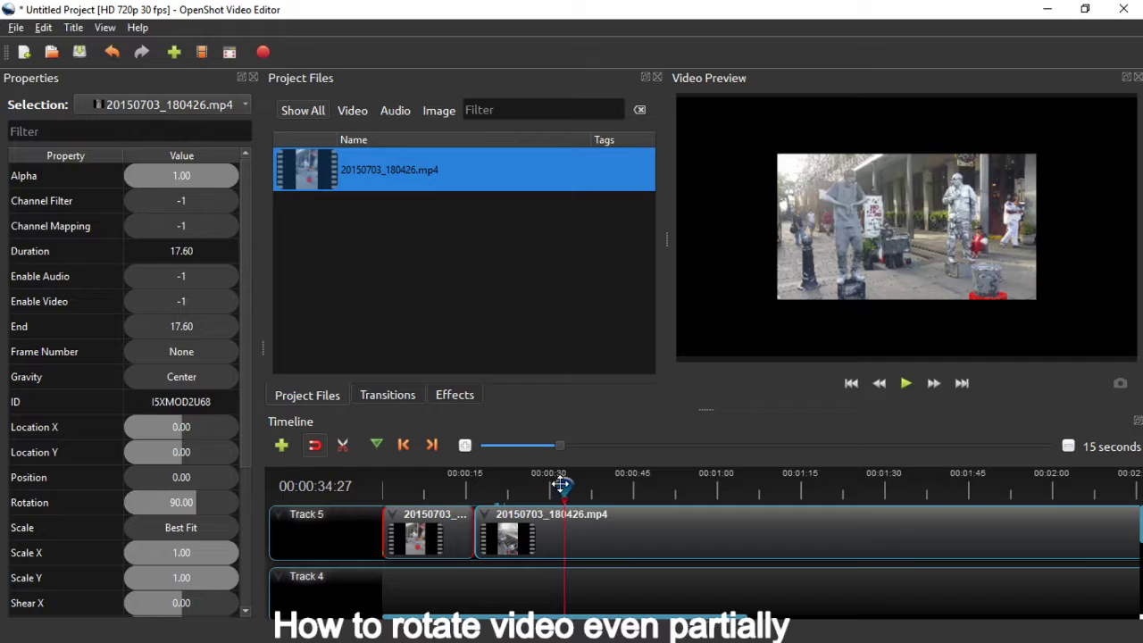
left_click_drag(564, 488, 423, 489)
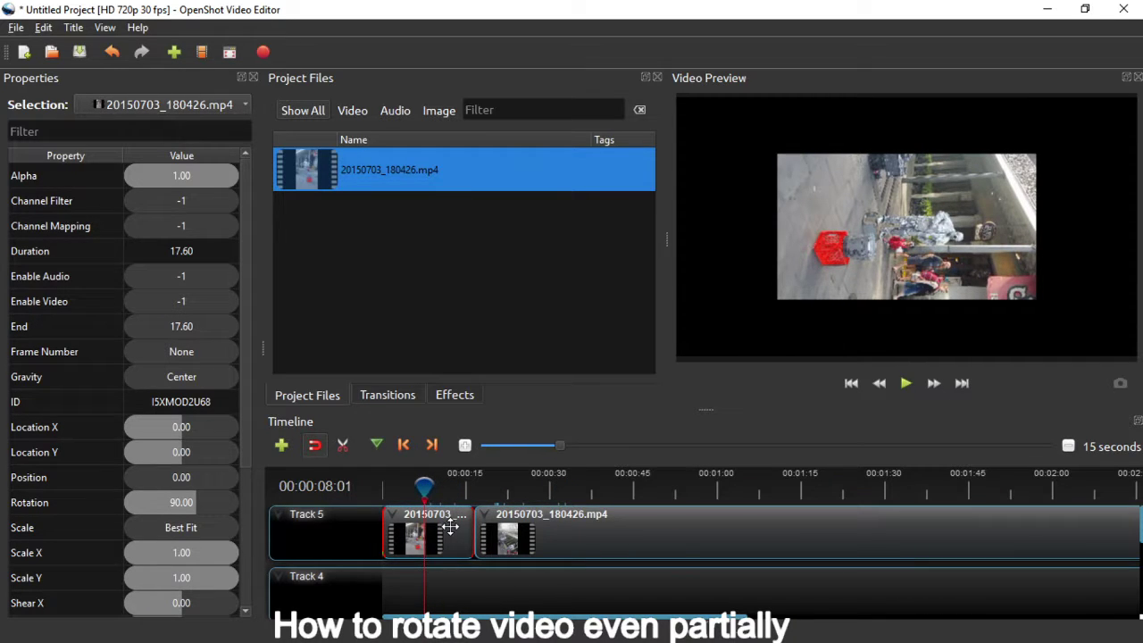
left_click(578, 535)
left_click(455, 535)
- Try Rotate 90 Left and Right on the first clip, then settle on No Rotation (0.00)
right_click(459, 523)
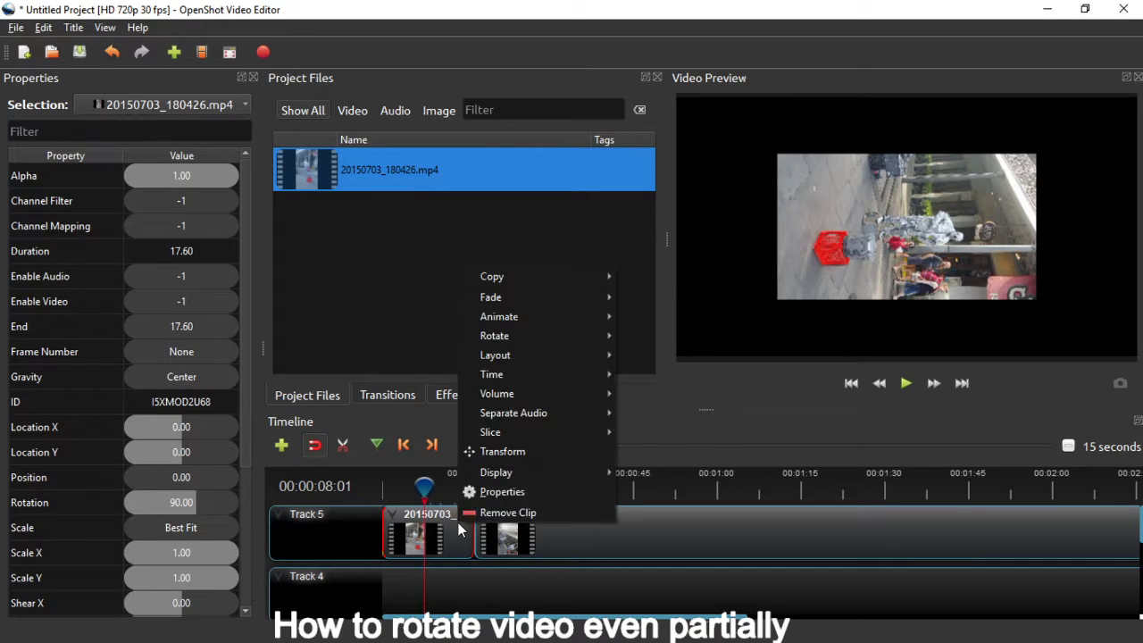
mouse_move(505, 338)
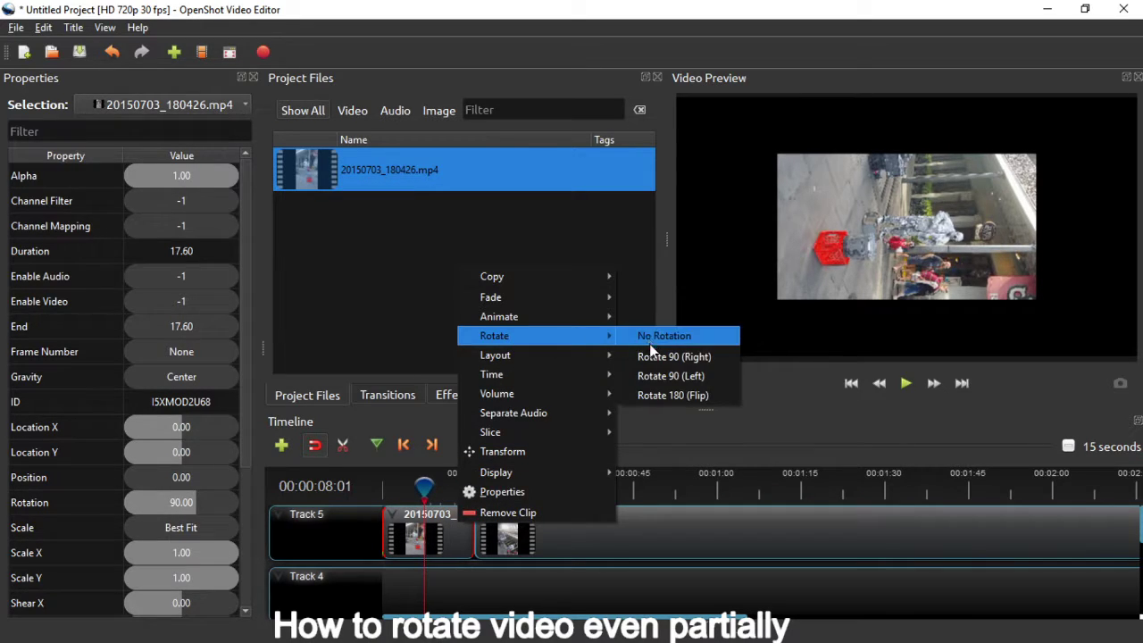
left_click(658, 377)
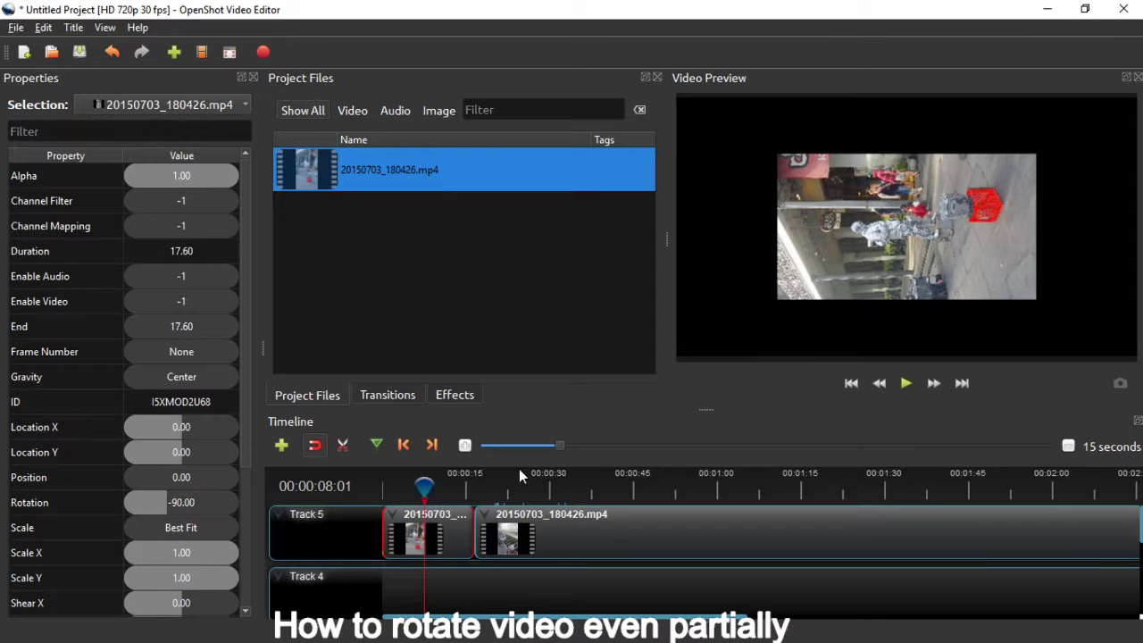
right_click(457, 527)
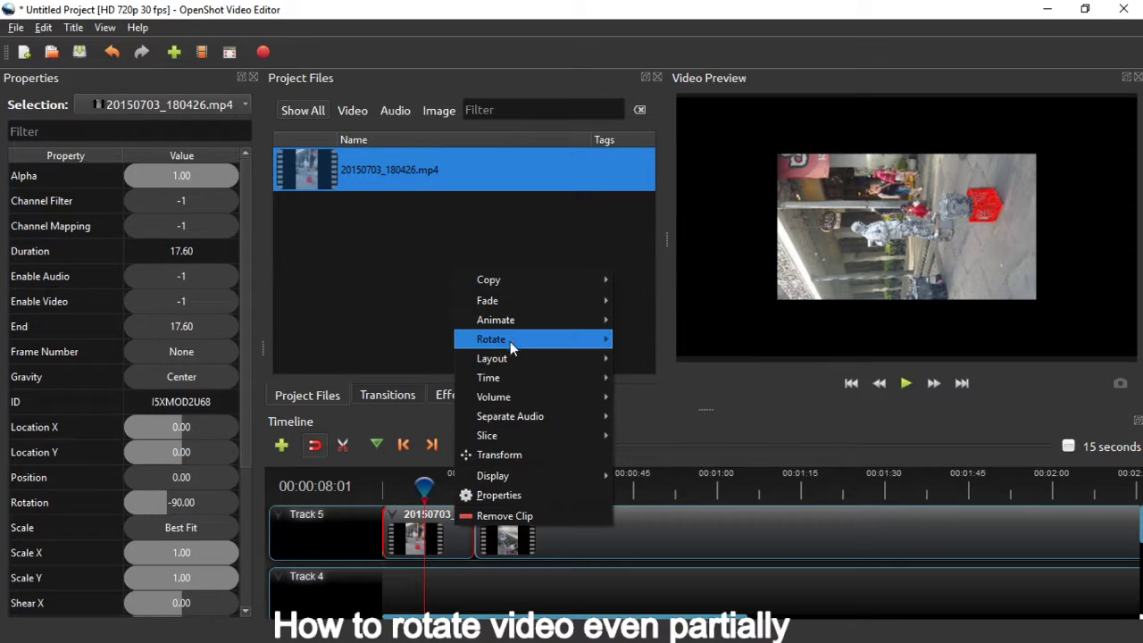
mouse_move(510, 342)
left_click(658, 359)
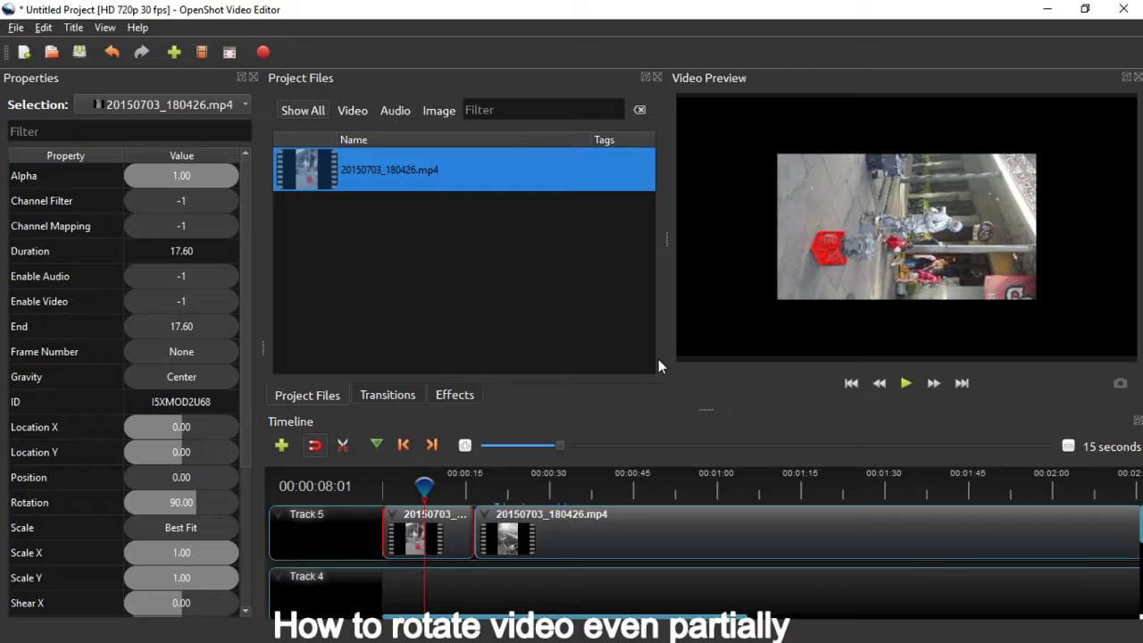
right_click(455, 533)
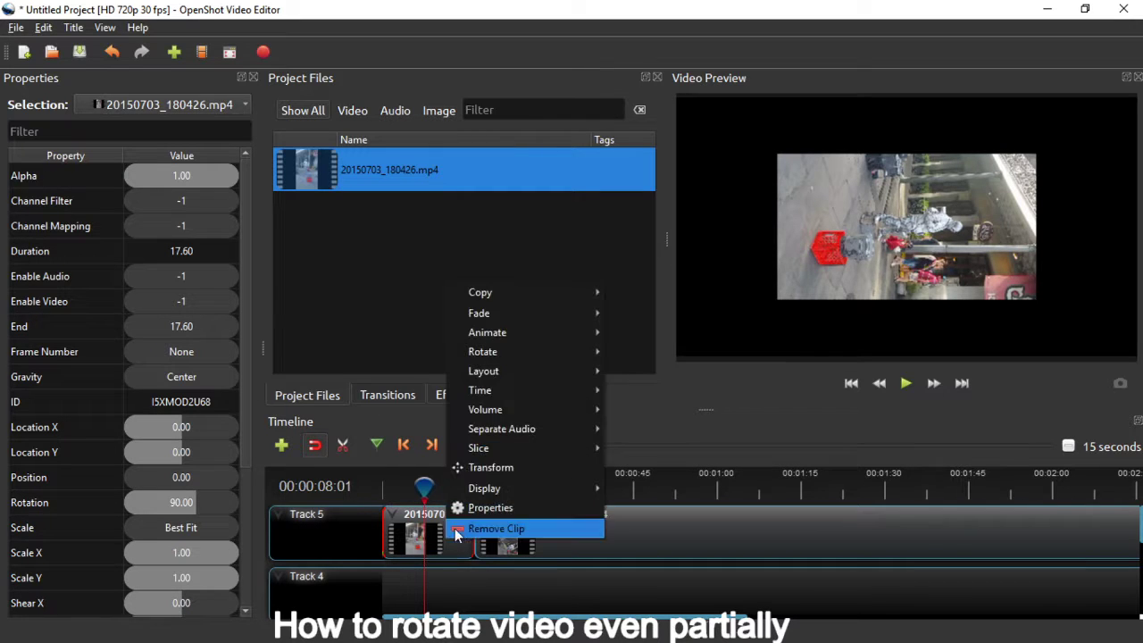
mouse_move(508, 353)
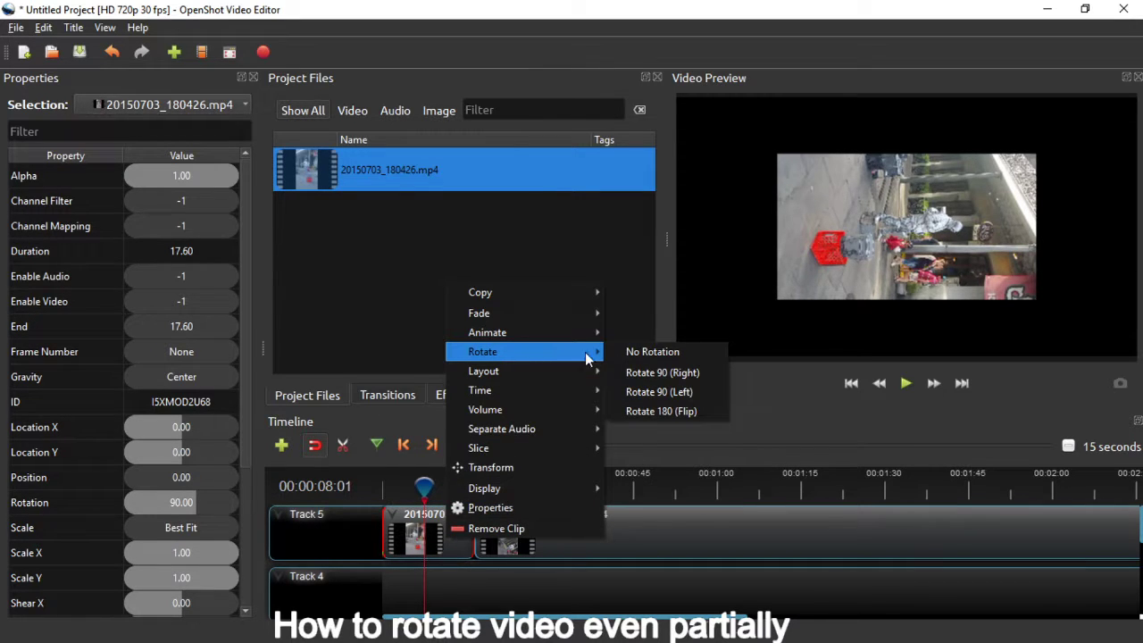
left_click(638, 351)
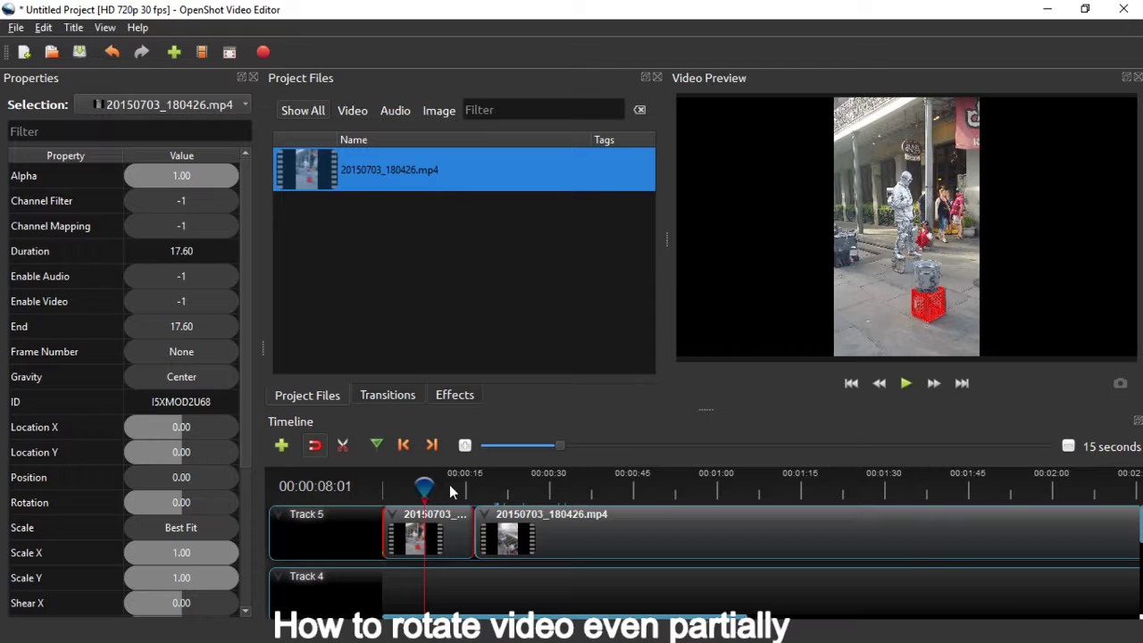
- Scrub the playhead forward into the second clip to confirm both halves preview upright
left_click_drag(424, 483, 663, 494)
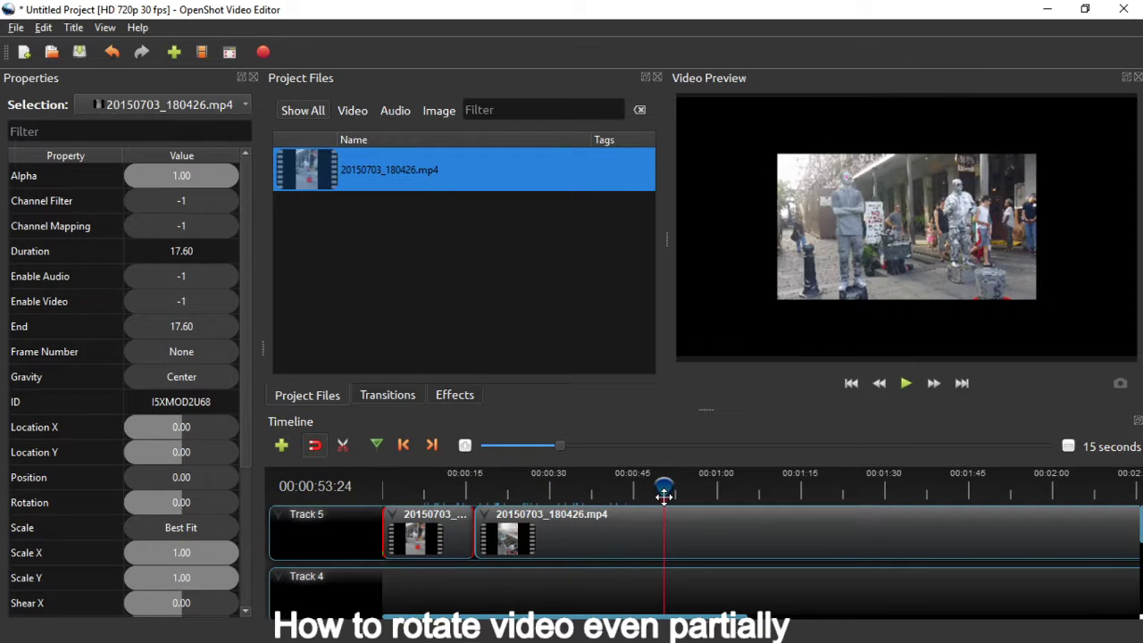